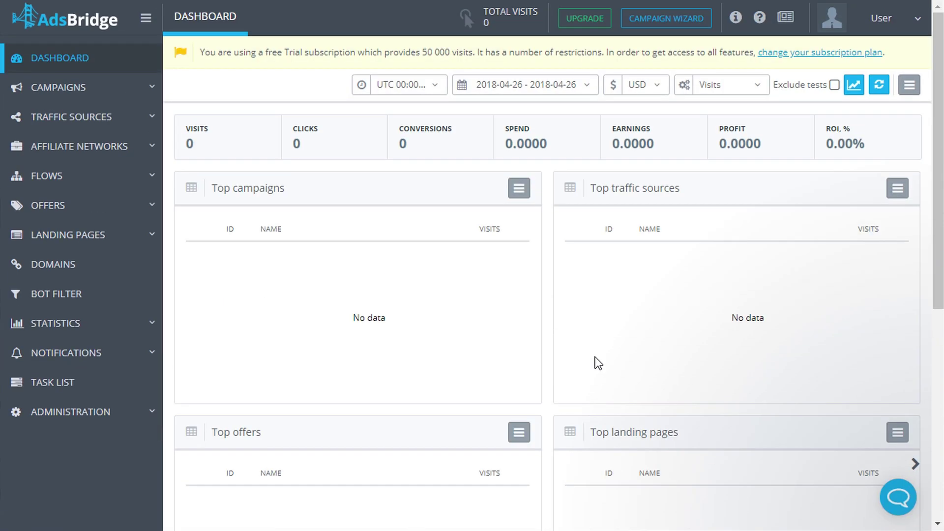
# - Start a new traffic source prefilled from the PropellerAds template
pyautogui.click(102, 123)
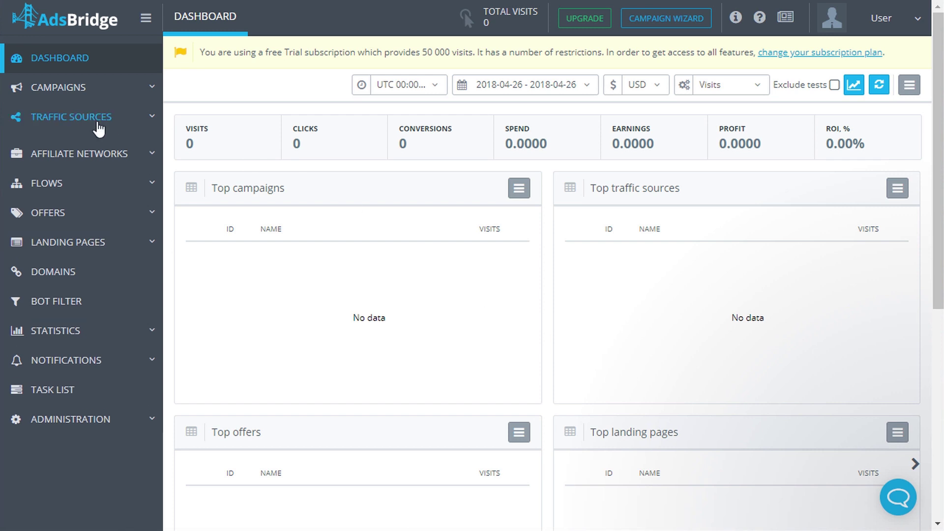
pyautogui.click(102, 142)
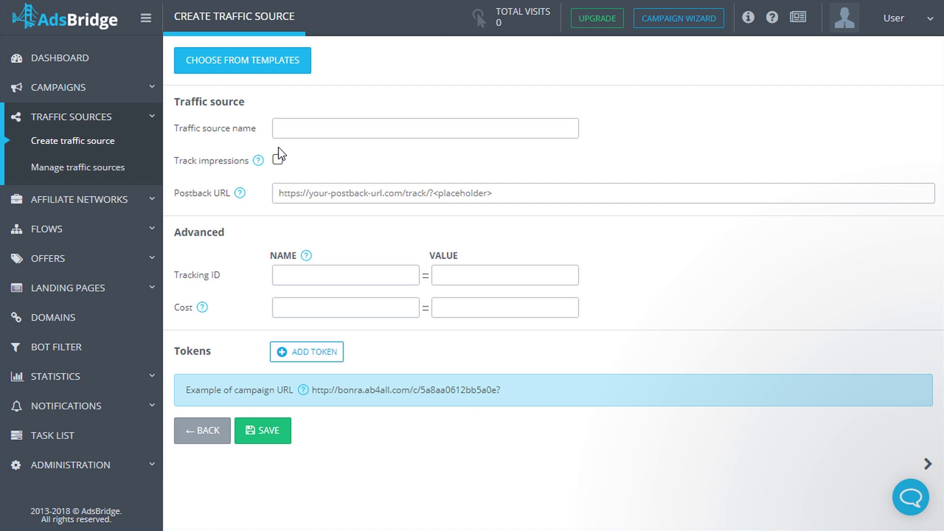
pyautogui.click(224, 64)
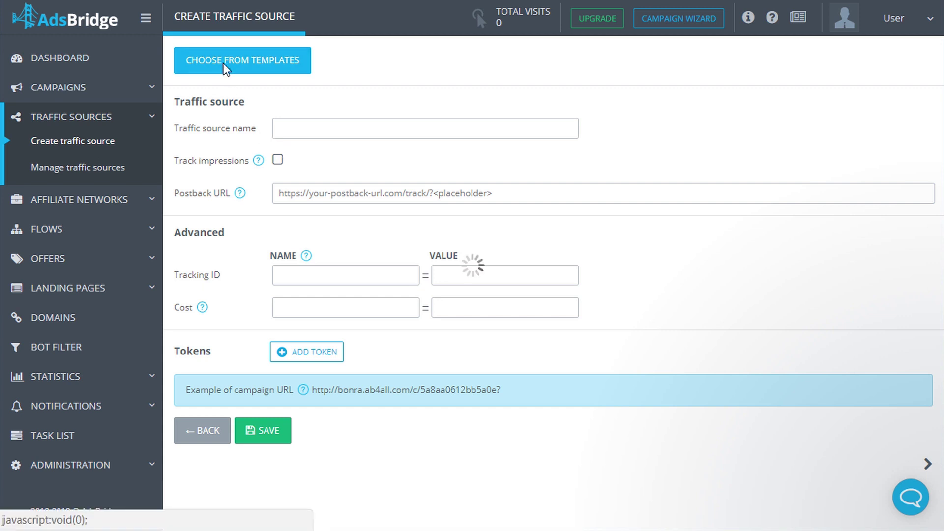
pyautogui.moveTo(652, 137)
pyautogui.mouseDown()
pyautogui.moveTo(657, 175)
pyautogui.moveTo(647, 126)
pyautogui.mouseUp()
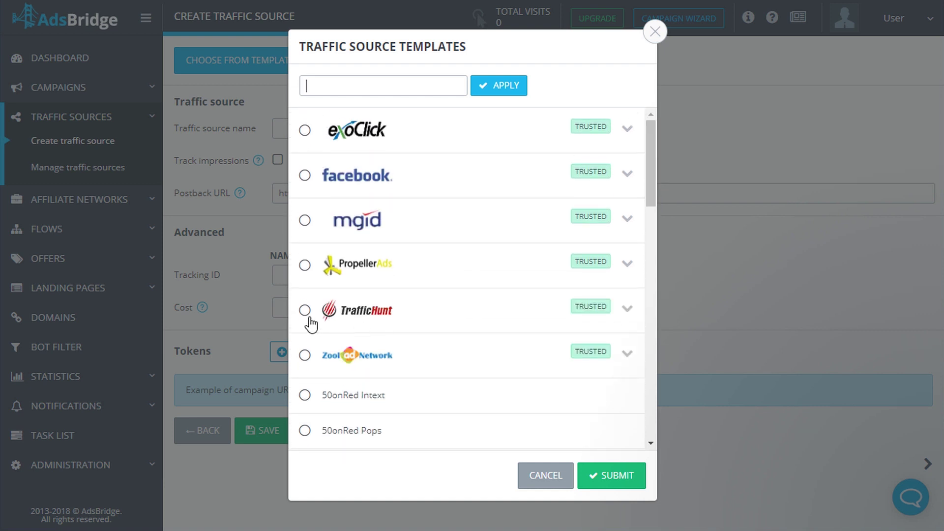
pyautogui.click(305, 265)
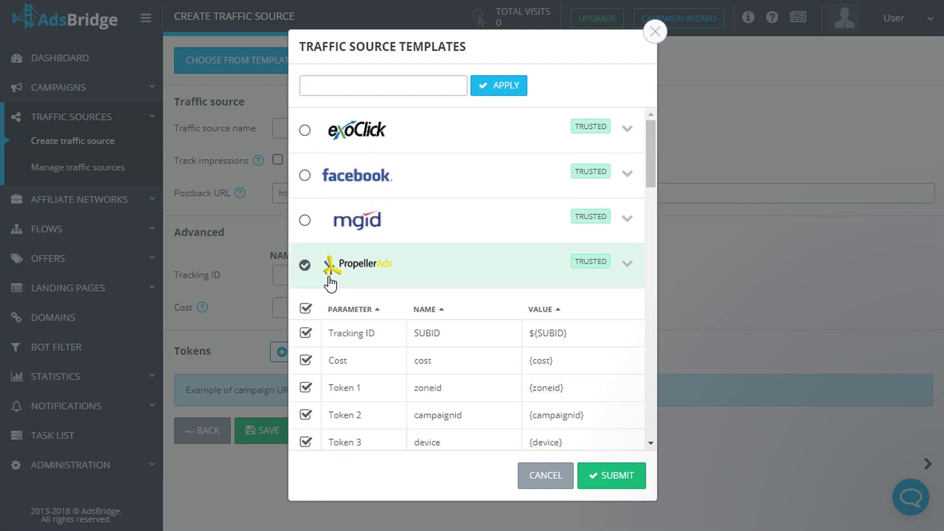
pyautogui.click(607, 475)
# - Review the prefilled PropellerAds form and save it
pyautogui.scroll(-5, 608, 479)
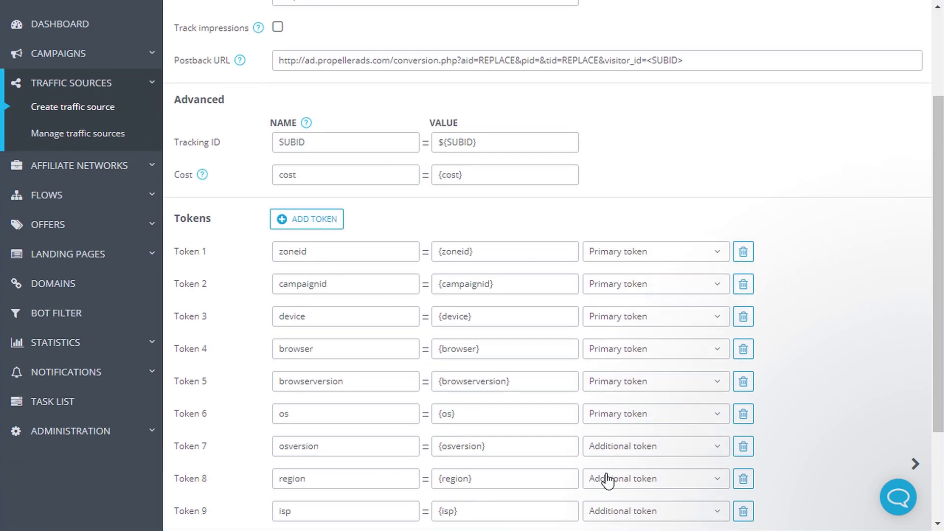
pyautogui.scroll(5, 607, 476)
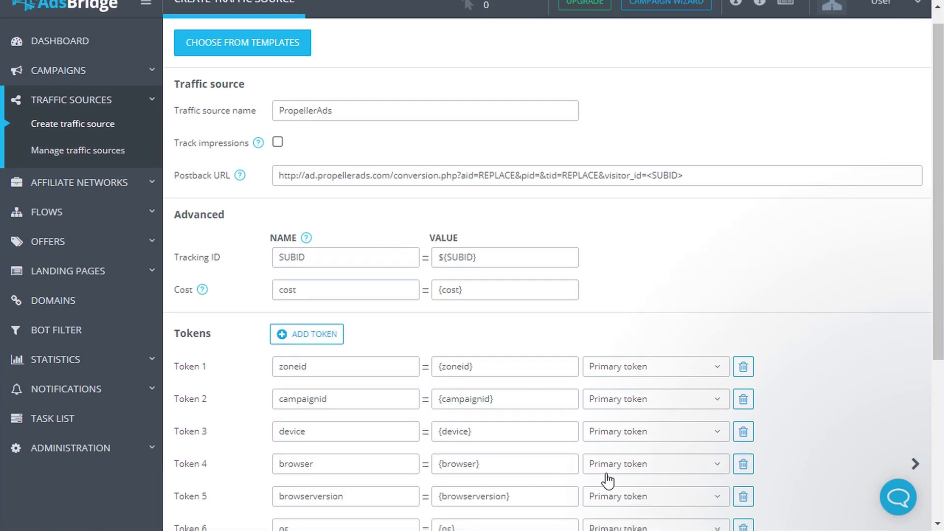
pyautogui.scroll(-5, 608, 479)
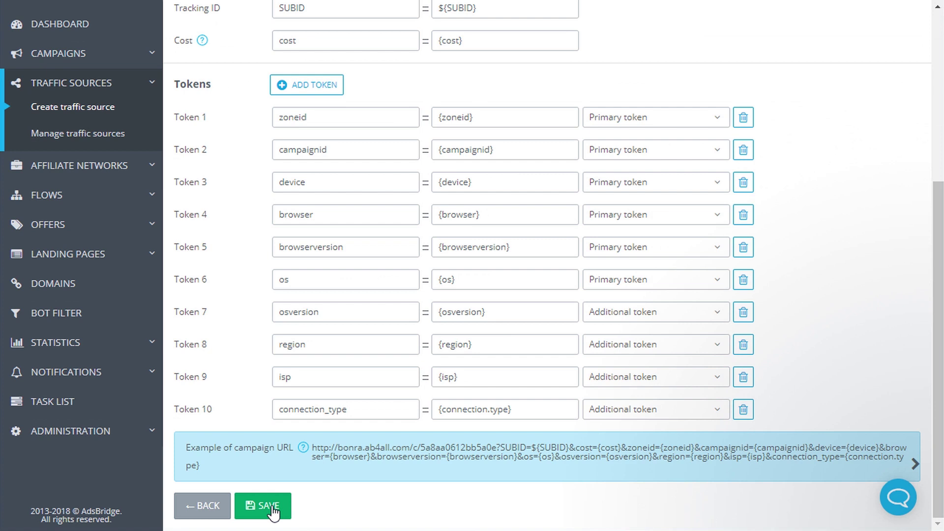
pyautogui.click(273, 506)
# - Create a traffic source named 'Test 11' with Track impressions enabled
pyautogui.click(77, 145)
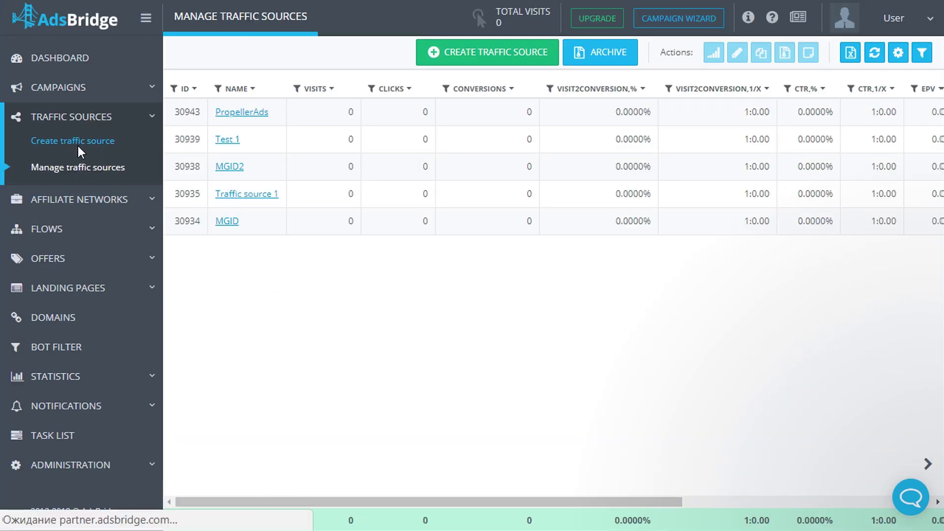
pyautogui.click(280, 128)
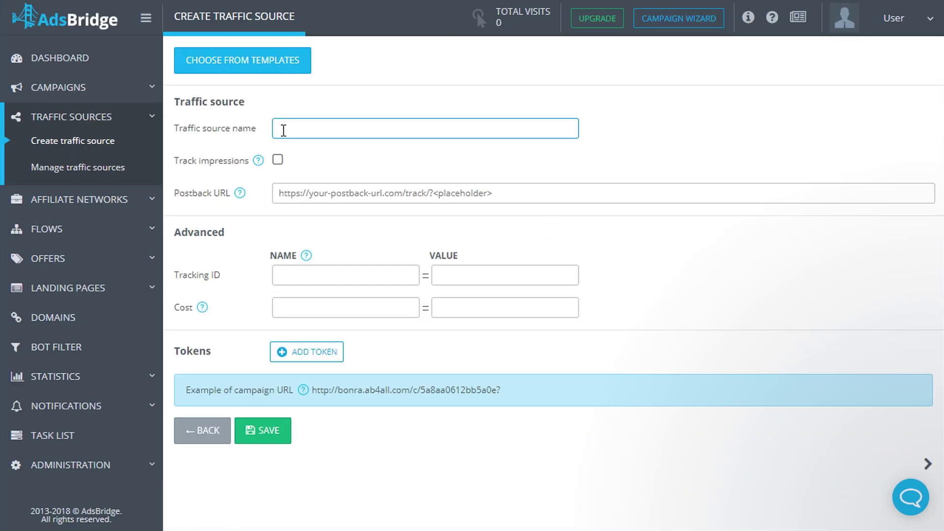
pyautogui.write('Test 11')
pyautogui.click(278, 162)
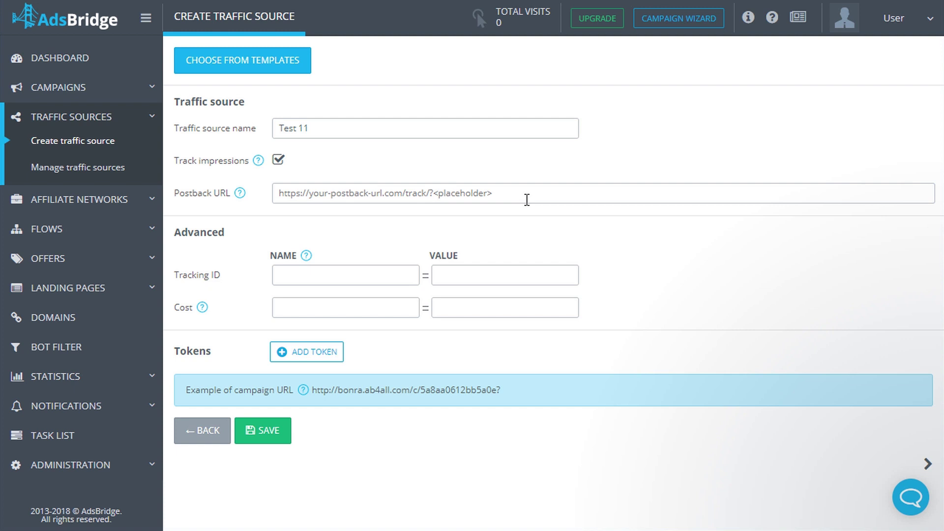
pyautogui.click(522, 193)
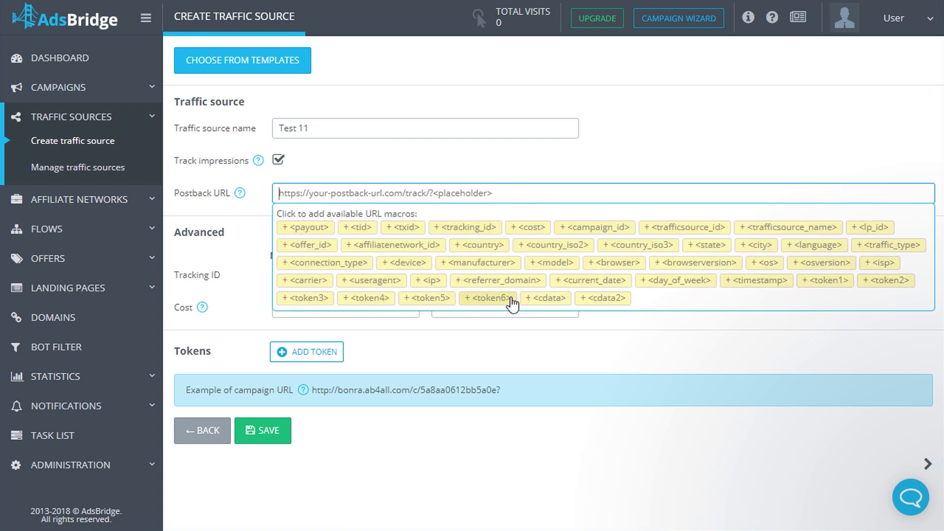
pyautogui.click(517, 163)
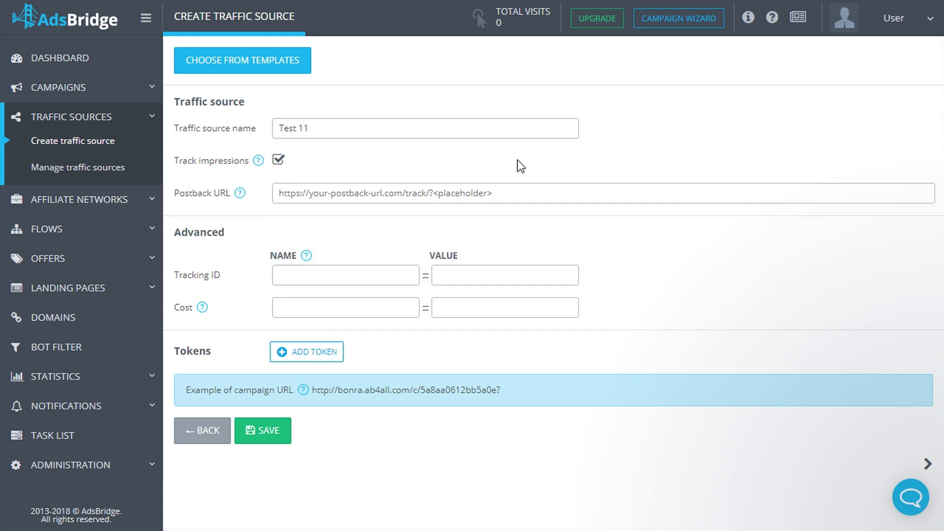
# - Enter Tracking ID name ts_ckick_id with value {ts_ckick_id}
pyautogui.click(297, 274)
pyautogui.write('ts')
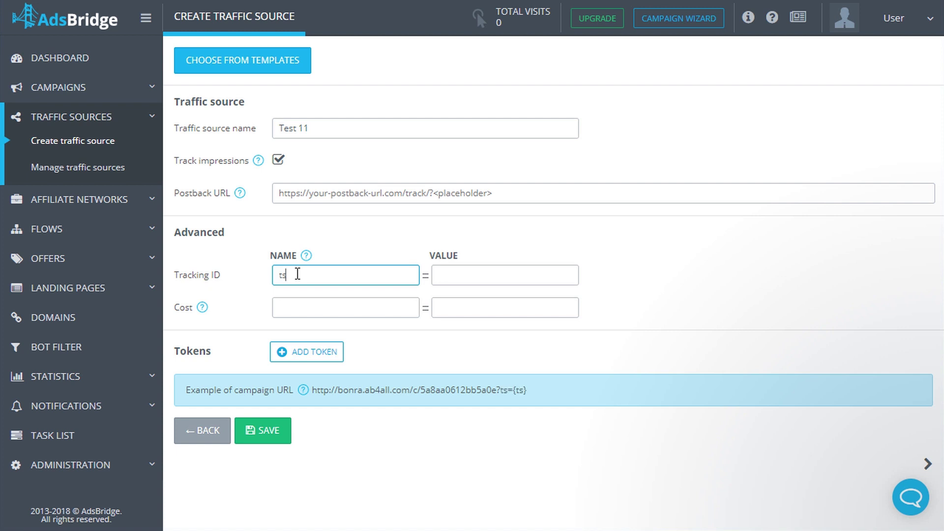
pyautogui.write('_ckick_id')
pyautogui.click(467, 281)
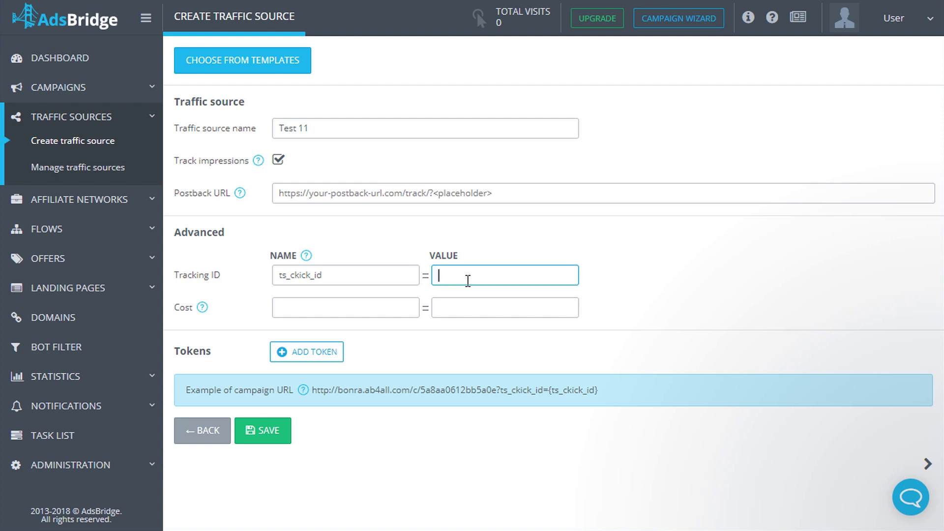
pyautogui.write('{')
pyautogui.write('ts_ckick_id')
pyautogui.write('}')
# - Enter Cost name 'cost' with value {cost}
pyautogui.click(311, 306)
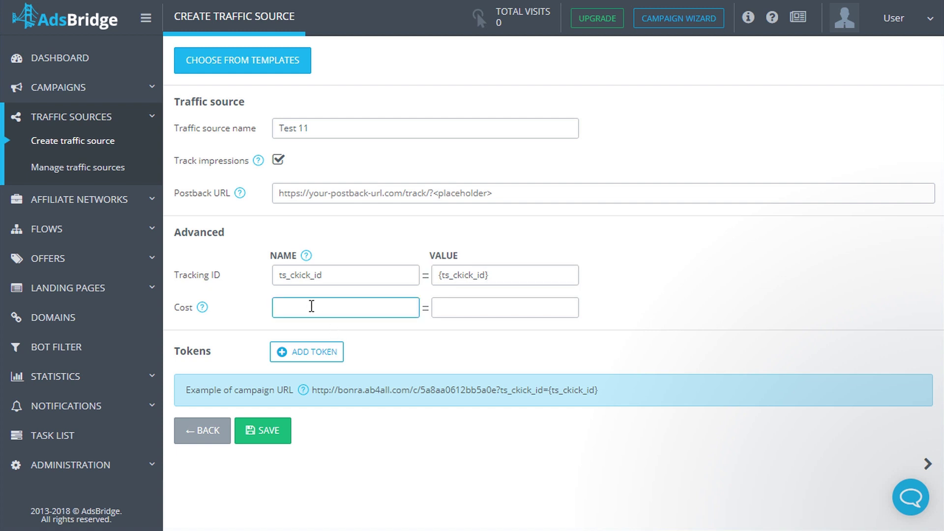
pyautogui.write('cost')
pyautogui.click(476, 310)
pyautogui.write('{')
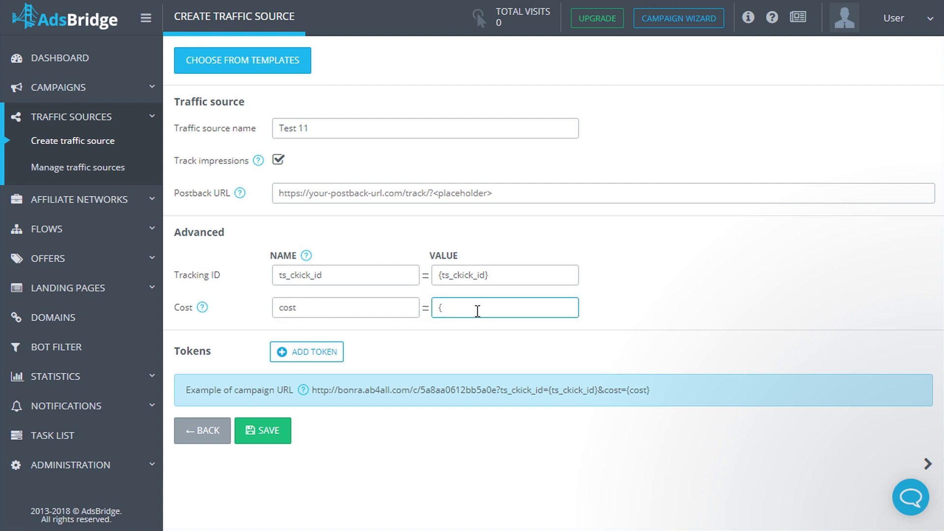
pyautogui.write('cost}')
# - Add three token rows and set Token 1 to campaign_id with value {campaign_id}
pyautogui.click(330, 352)
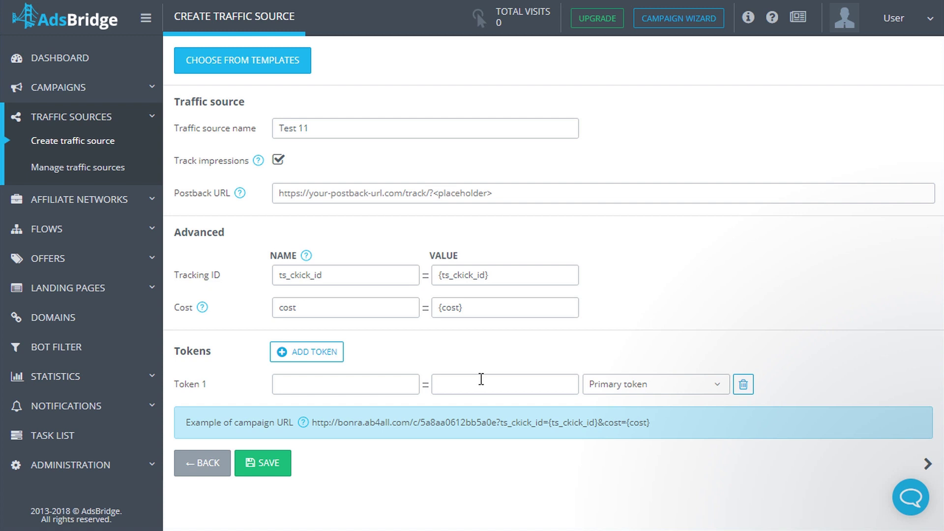
pyautogui.click(305, 355)
pyautogui.click(305, 355)
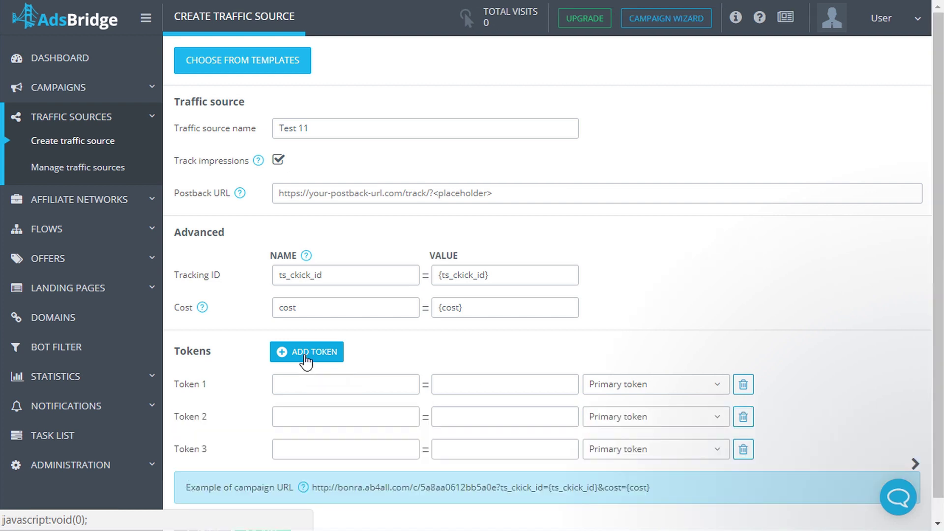
pyautogui.press('Tab')
pyautogui.write('campaign_id')
pyautogui.click(479, 379)
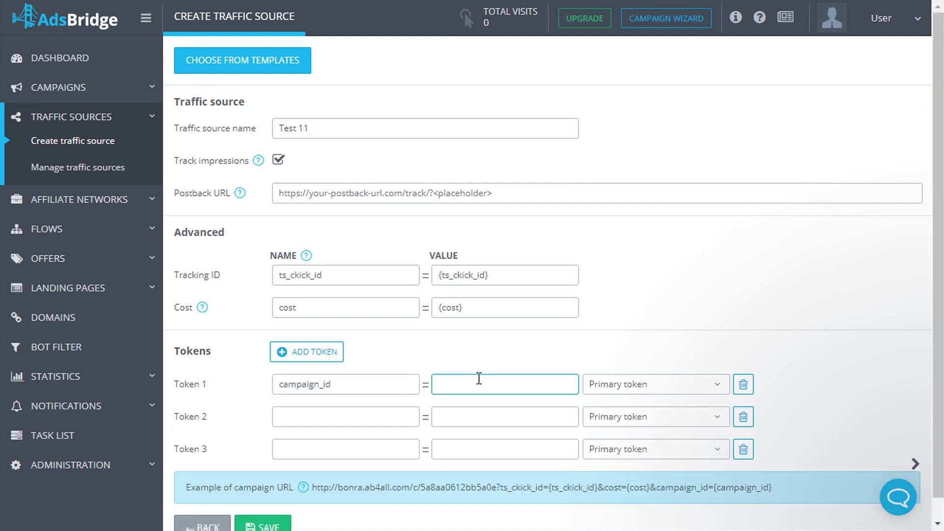
pyautogui.write('{campaign_id}')
# - Set Token 2 to source/{source} and Token 3 to country/{country}
pyautogui.click(327, 422)
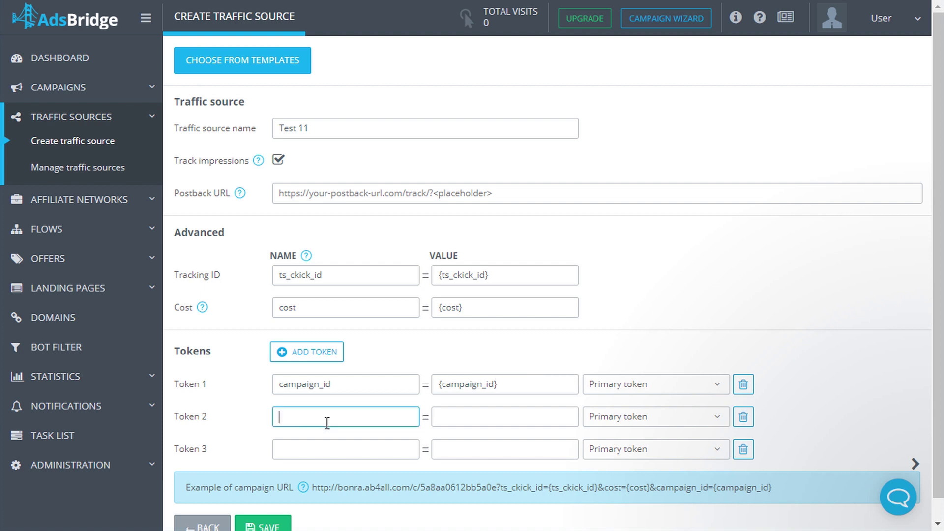
pyautogui.write('source')
pyautogui.click(455, 412)
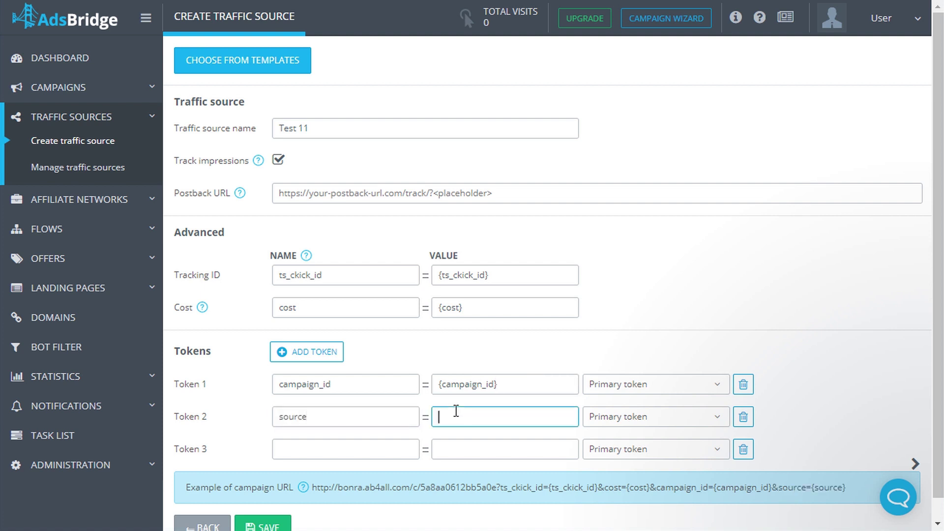
pyautogui.write('{source}')
pyautogui.click(344, 451)
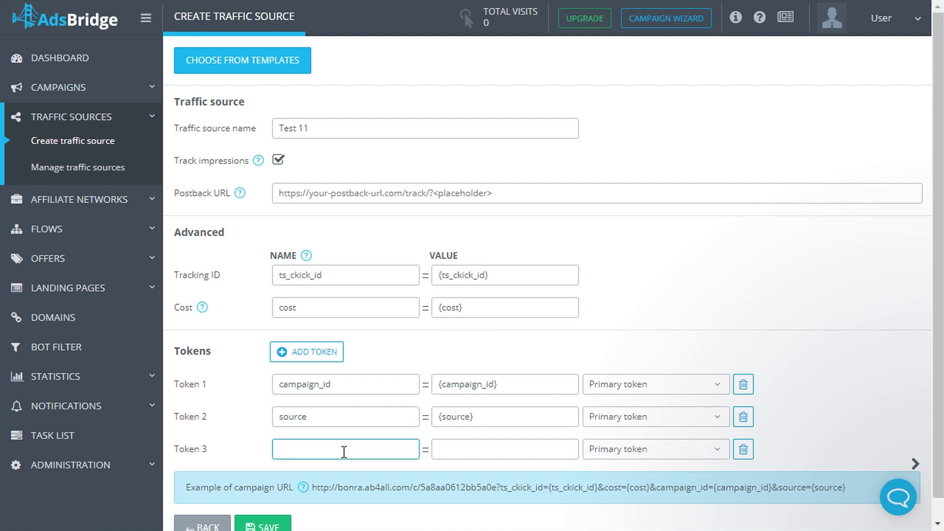
pyautogui.write('country')
pyautogui.click(436, 449)
pyautogui.write('{')
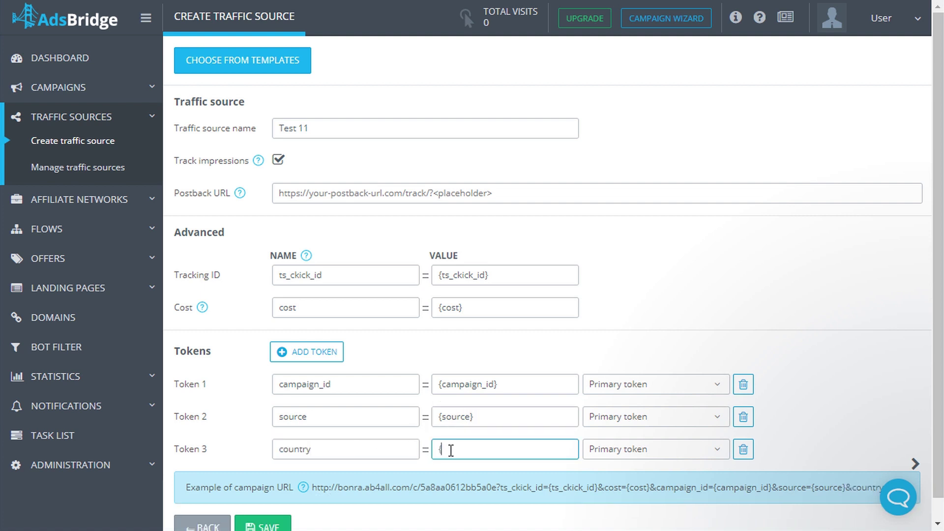
pyautogui.write('country}')
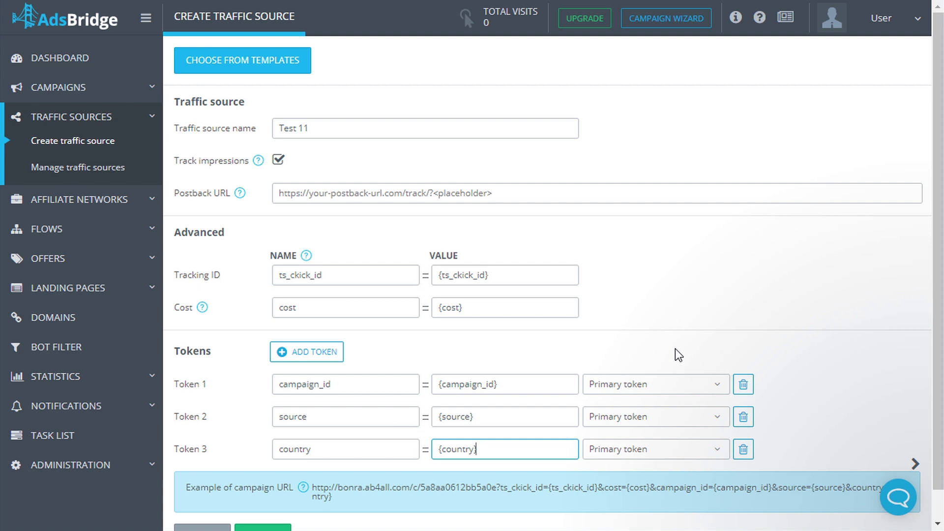
# - Switch Token 3 (country) to Additional token, leaving campaign_id unchanged
pyautogui.click(680, 386)
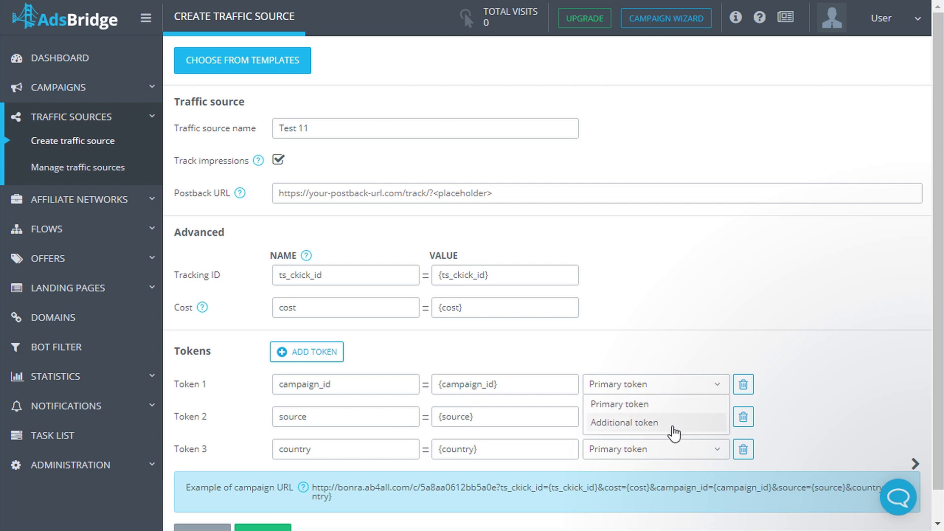
pyautogui.click(665, 347)
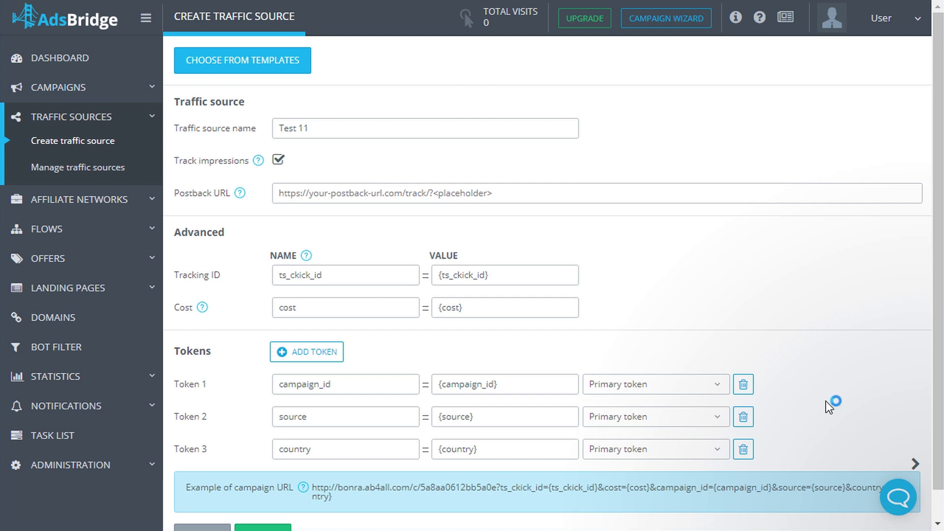
pyautogui.click(715, 452)
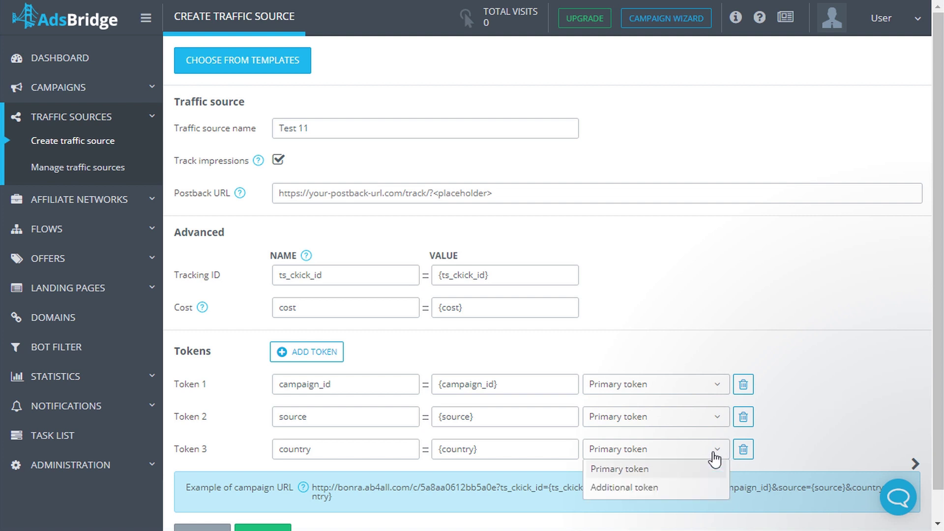
pyautogui.click(668, 489)
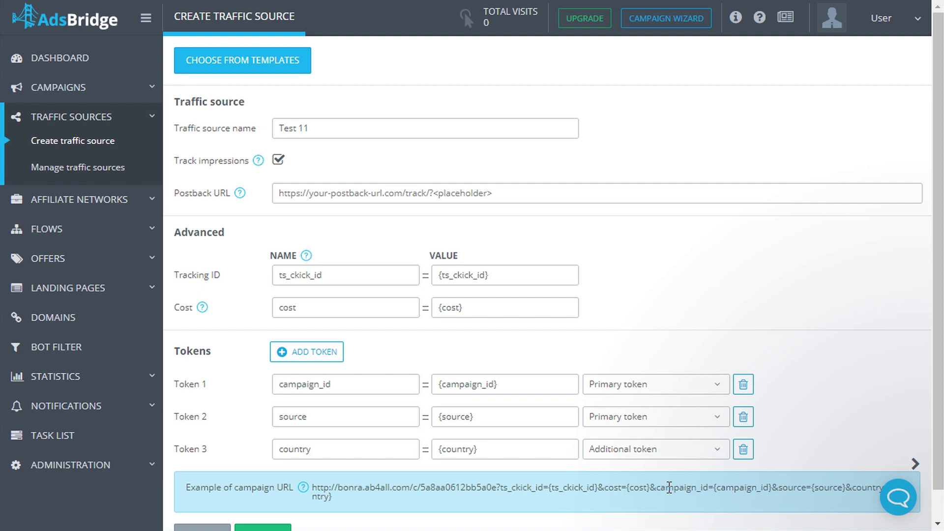
# - Save the Test 11 traffic source from the bottom of the form
pyautogui.scroll(-1, 442, 482)
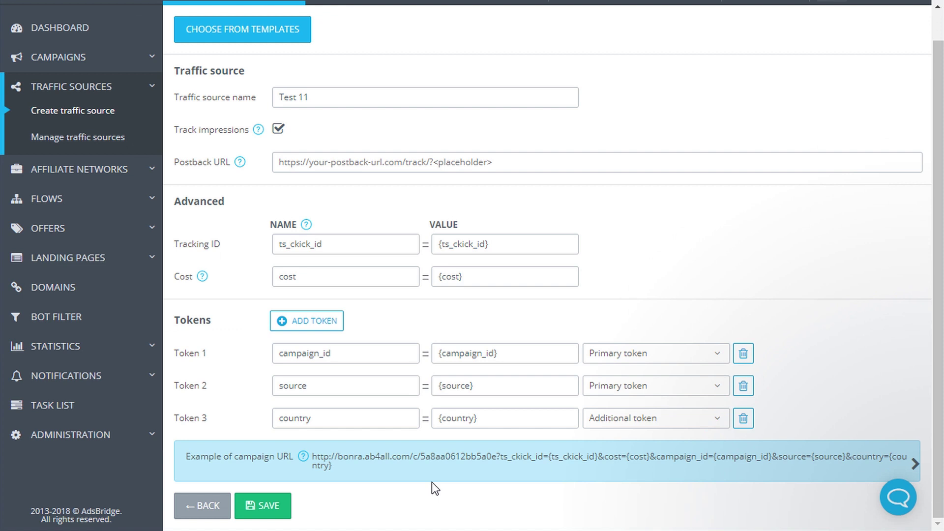
pyautogui.click(264, 505)
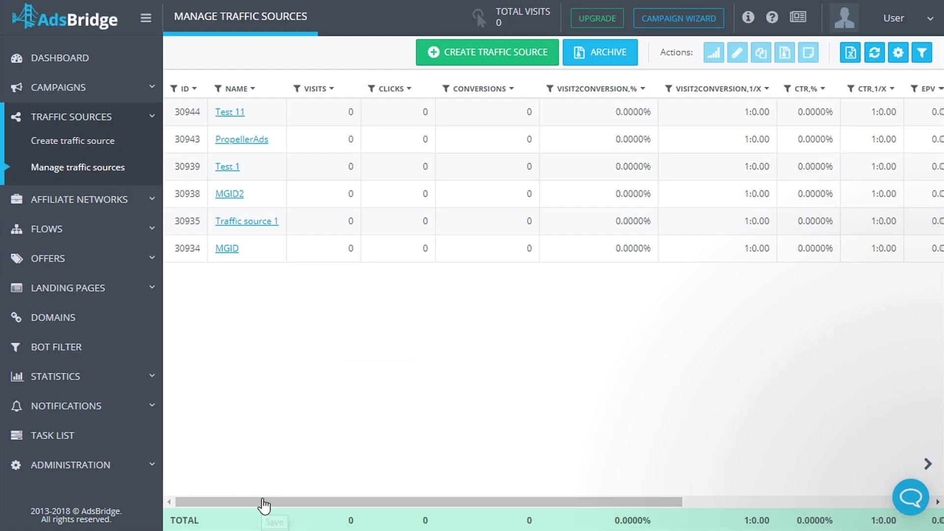